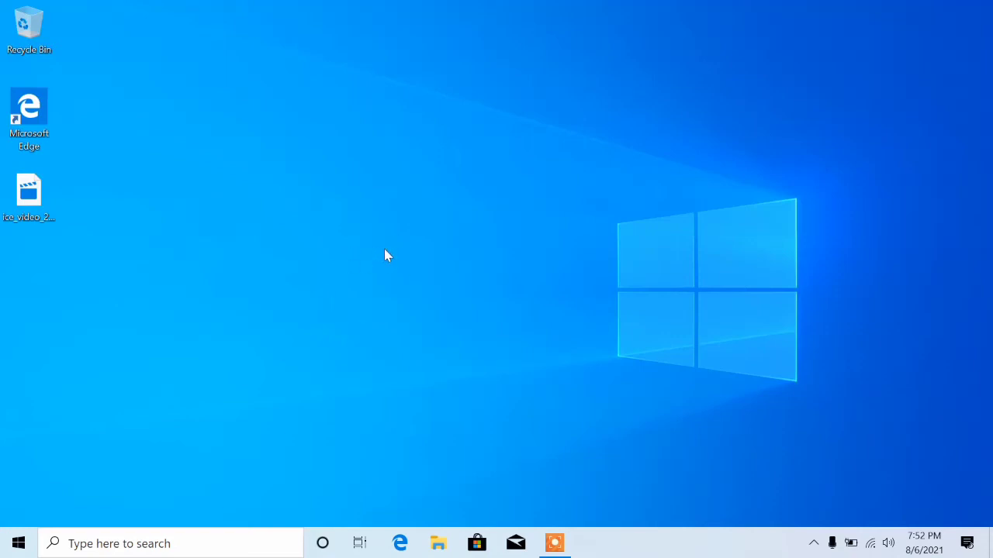
- Open This PC's System properties from File Explorer, showing edition Windows 10 Home Single Language
left_click(439, 545)
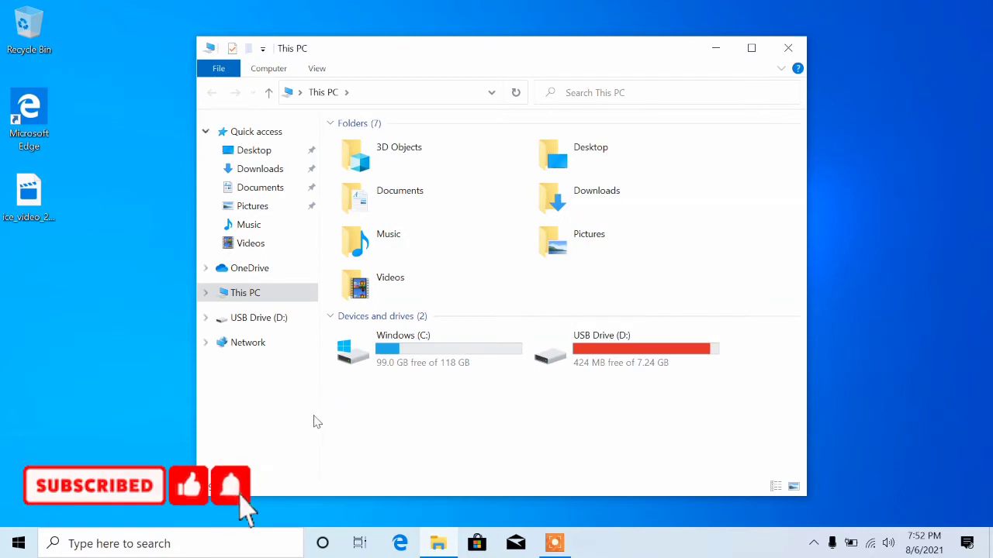
right_click(249, 299)
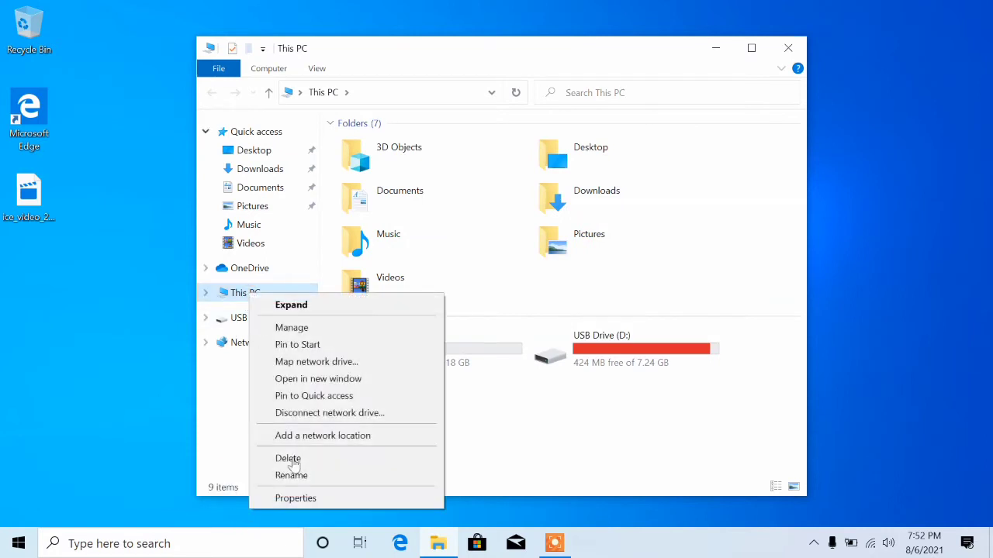
left_click(307, 496)
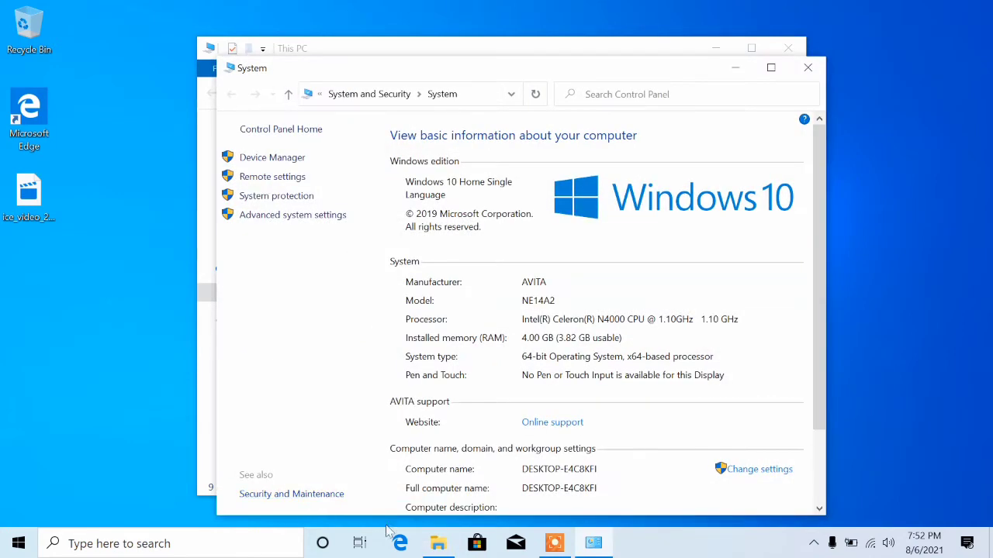
- Dismiss the screen recorder tools, then close the System window and the This PC window
key("F9")
mouse_move(403, 199)
left_mouse_down()
mouse_move(490, 199)
mouse_move(526, 185)
mouse_move(500, 172)
mouse_move(398, 183)
mouse_move(405, 201)
left_mouse_up()
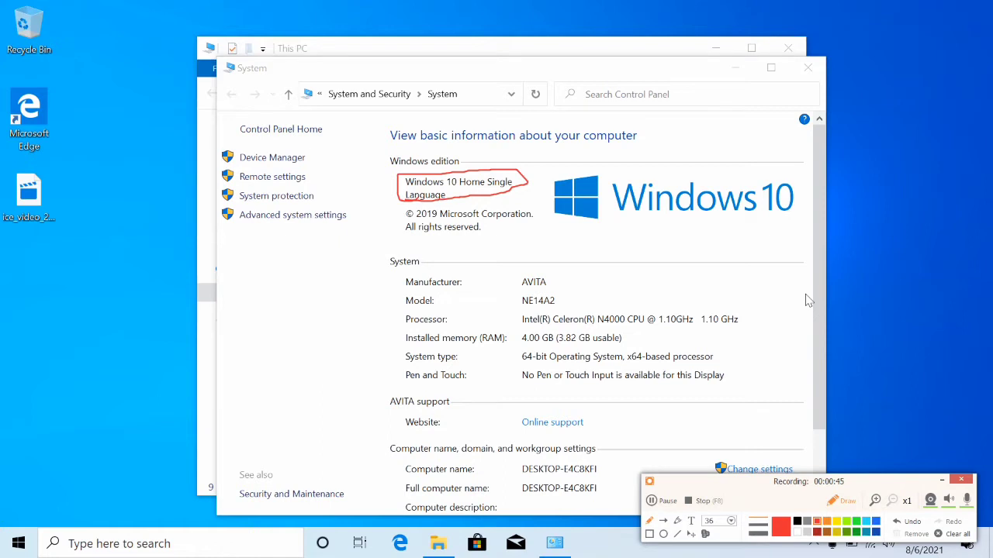
left_click(907, 523)
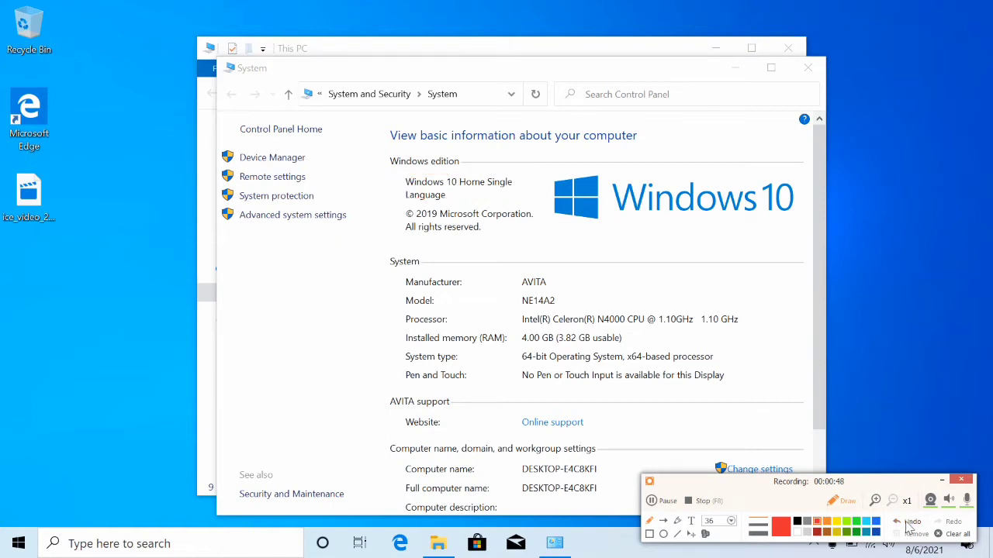
left_click(940, 481)
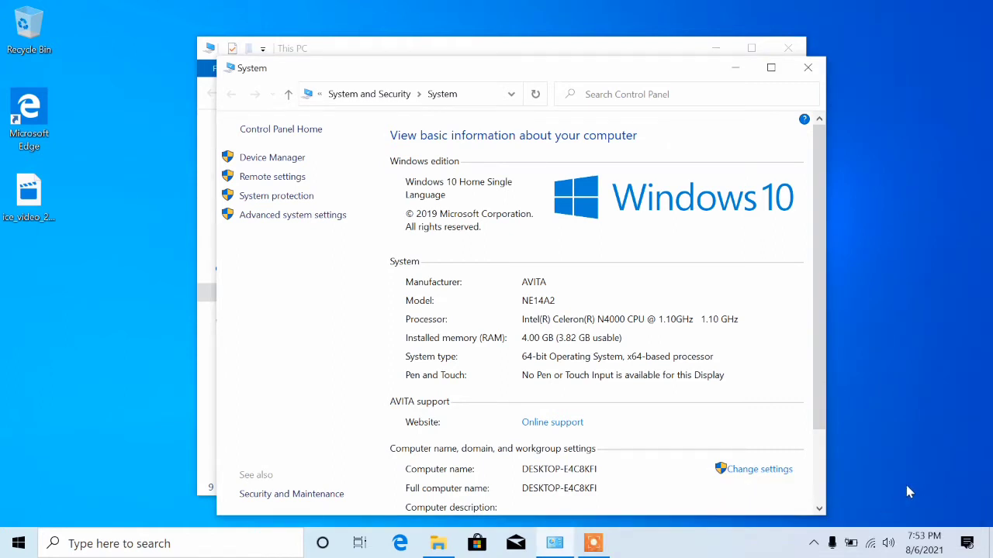
left_click(807, 67)
left_click(795, 48)
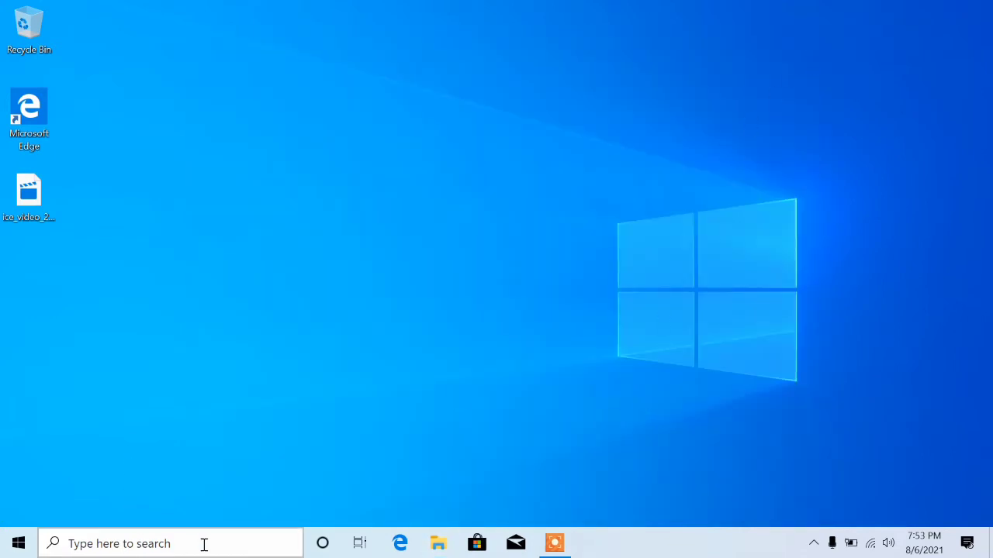
- Launch Settings from the Start menu and maximize it to show all categories
left_click(19, 542)
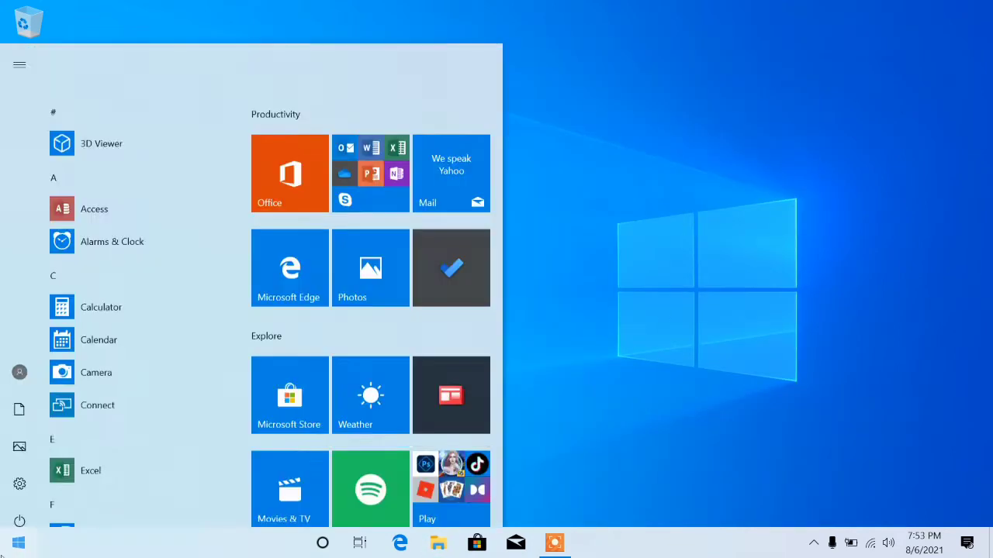
mouse_move(23, 478)
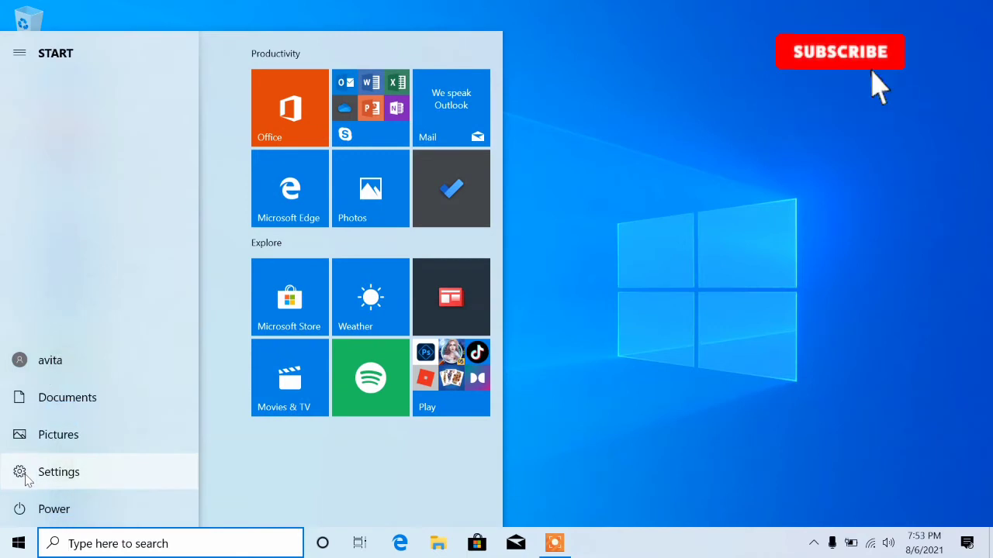
left_click(63, 475)
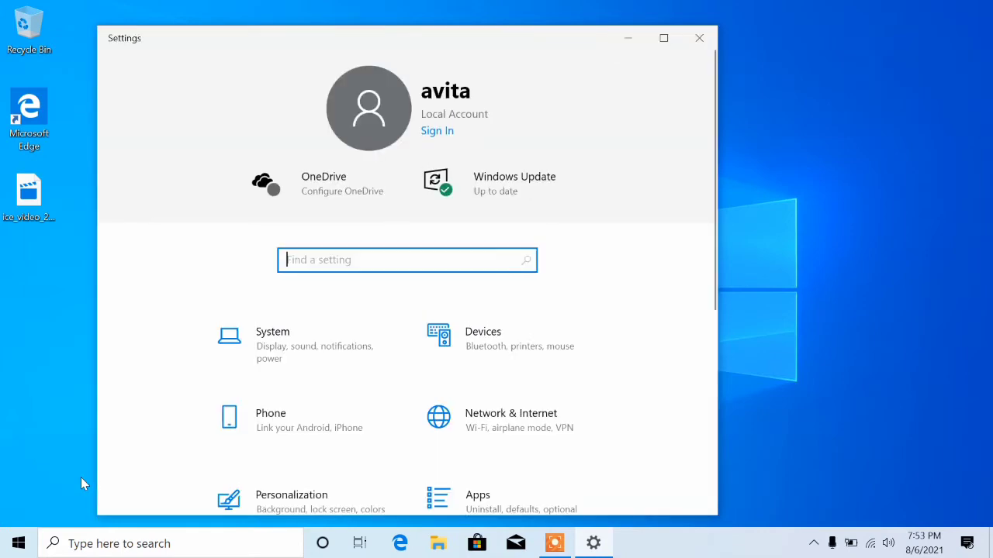
left_click(663, 38)
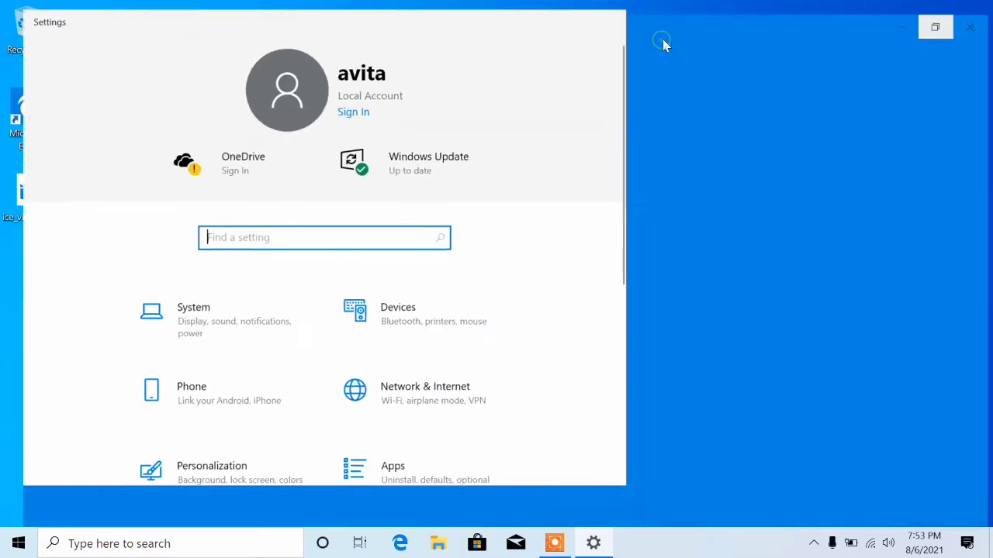
scroll(640, 171, "down", 1)
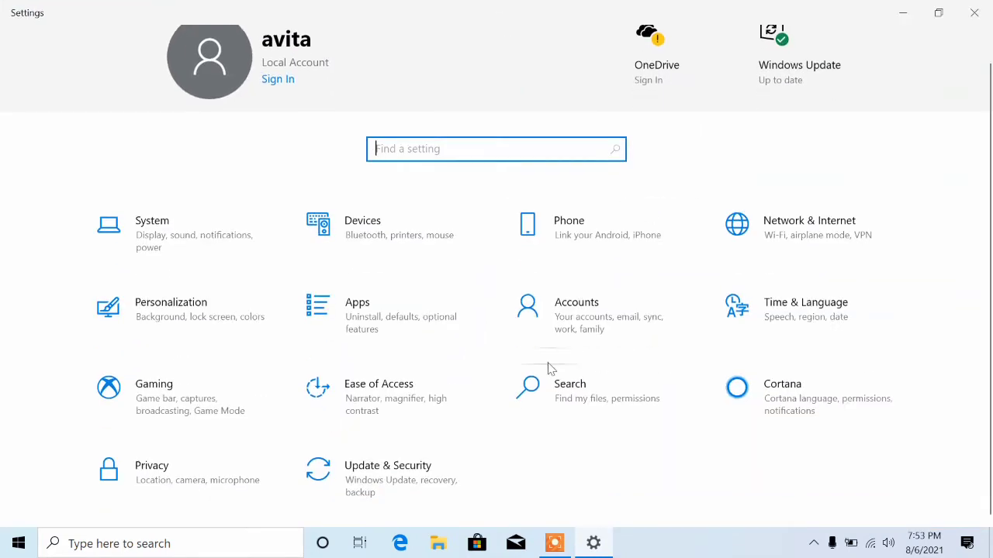
- Go to Update & Security > Activation and open the Change product key dialog
left_click(424, 484)
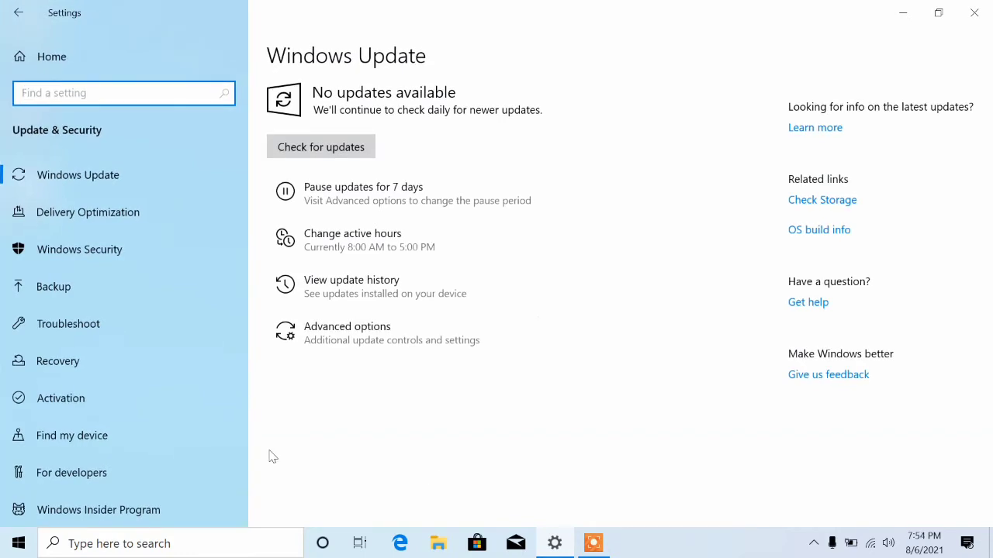
left_click(76, 402)
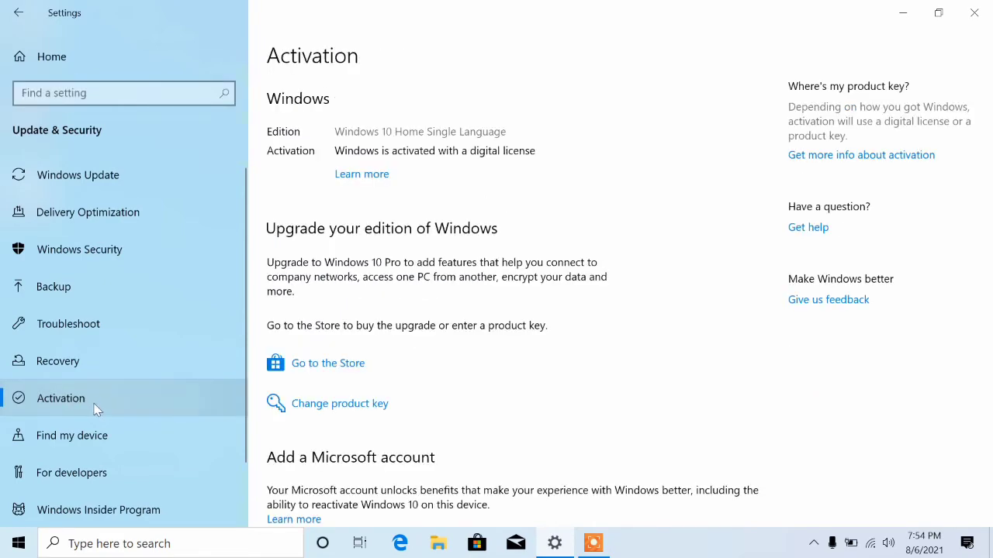
scroll(439, 343, "down", 2)
left_click(329, 302)
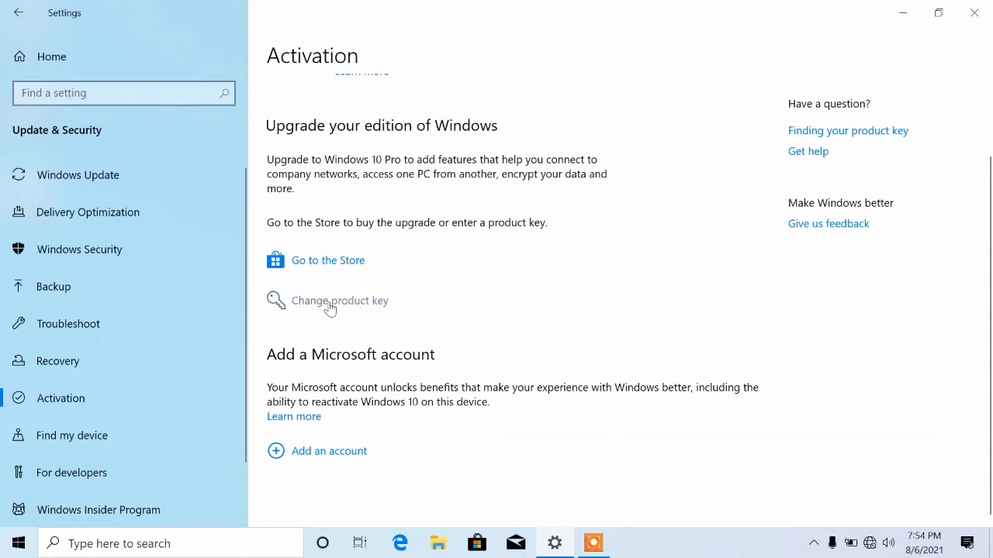
left_click(330, 304)
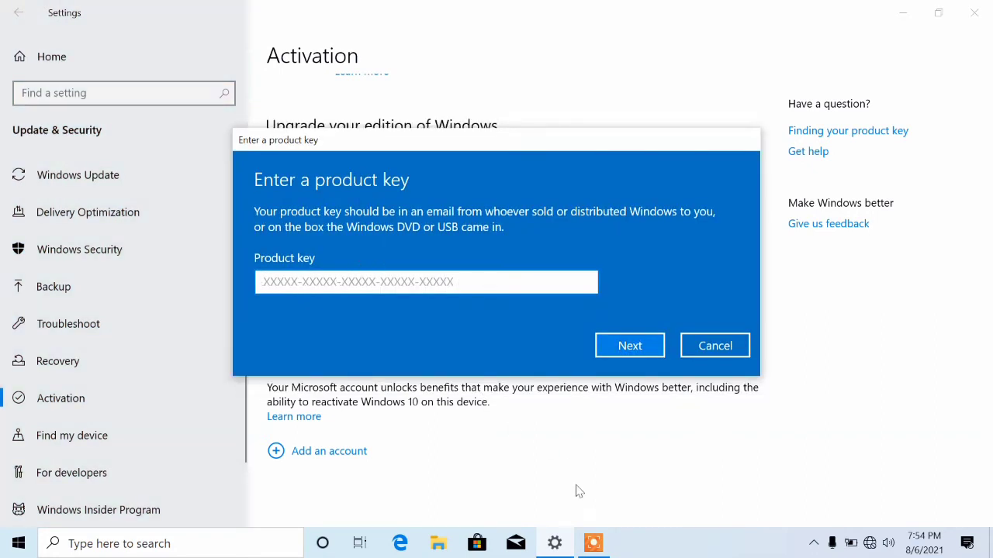
- Copy the product key from the KEY Notepad file and paste it into the Product key field
left_click(439, 544)
left_click(633, 543)
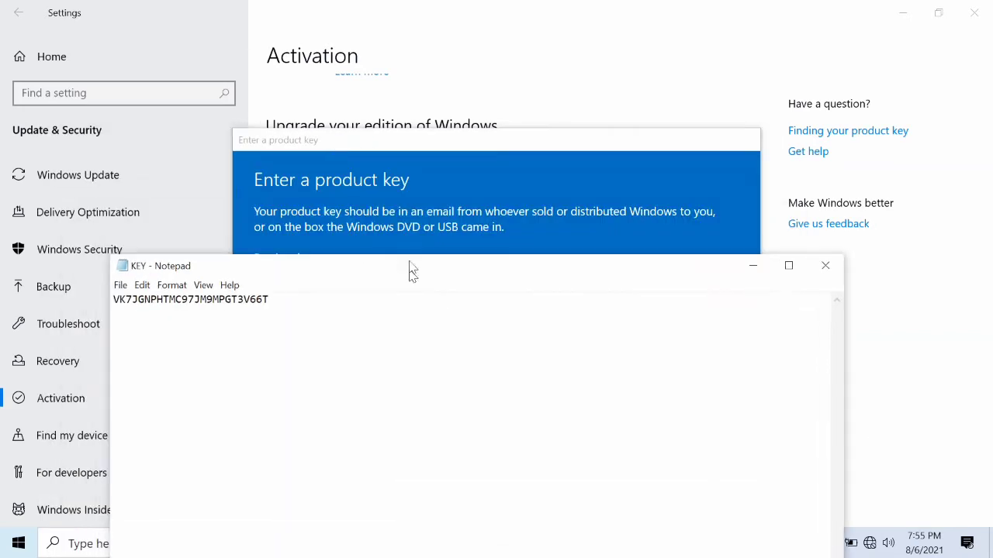
left_click_drag(295, 283, 115, 287)
right_click(164, 283)
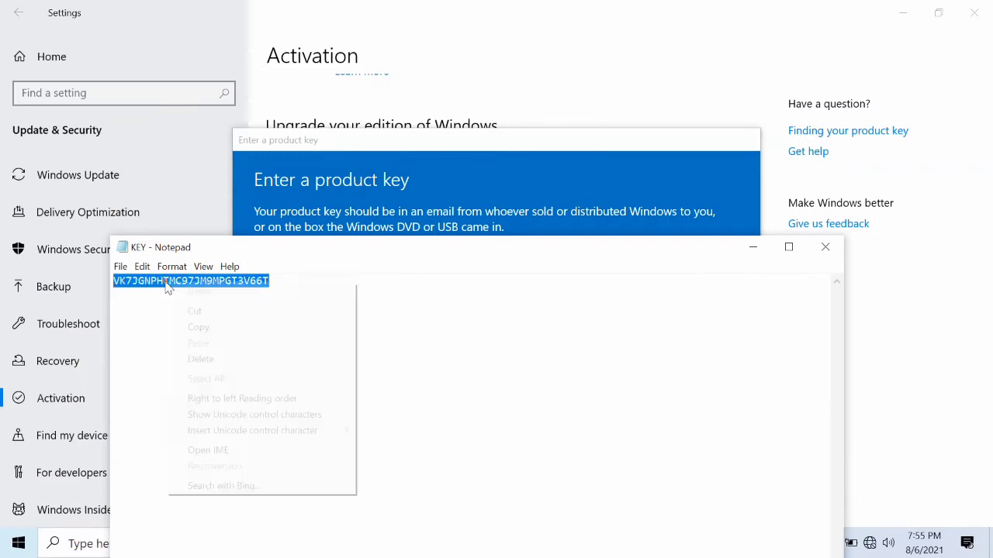
left_click(207, 329)
left_click(834, 250)
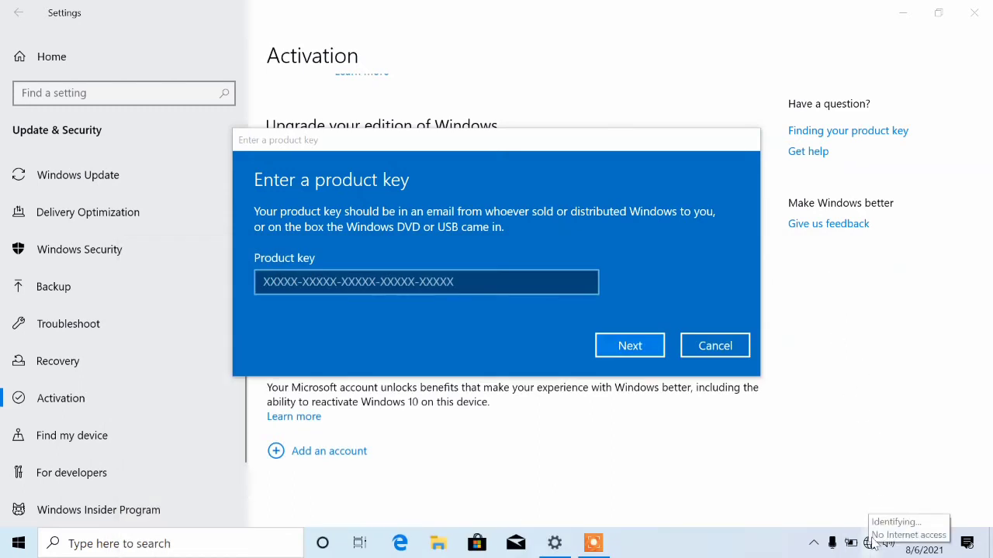
left_click(425, 280)
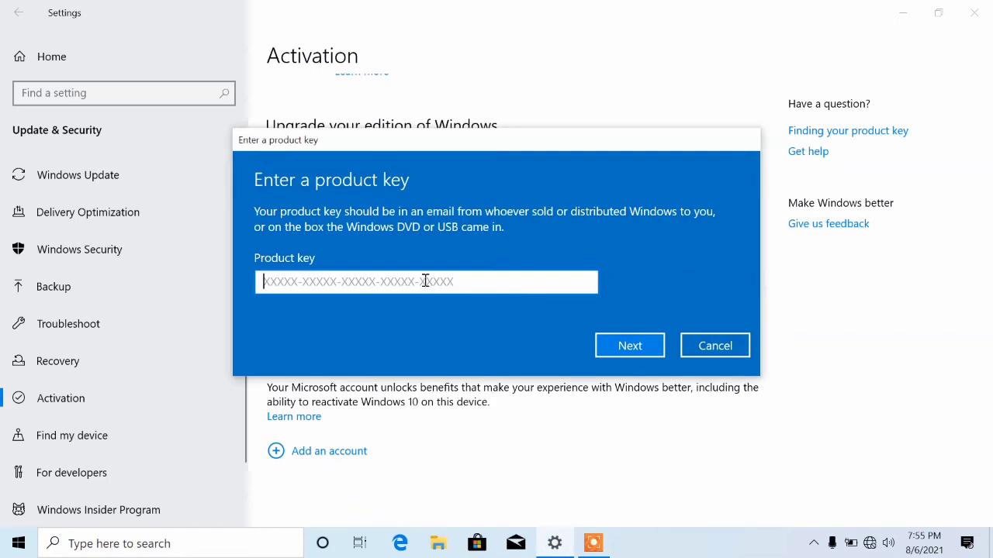
key("ctrl+v")
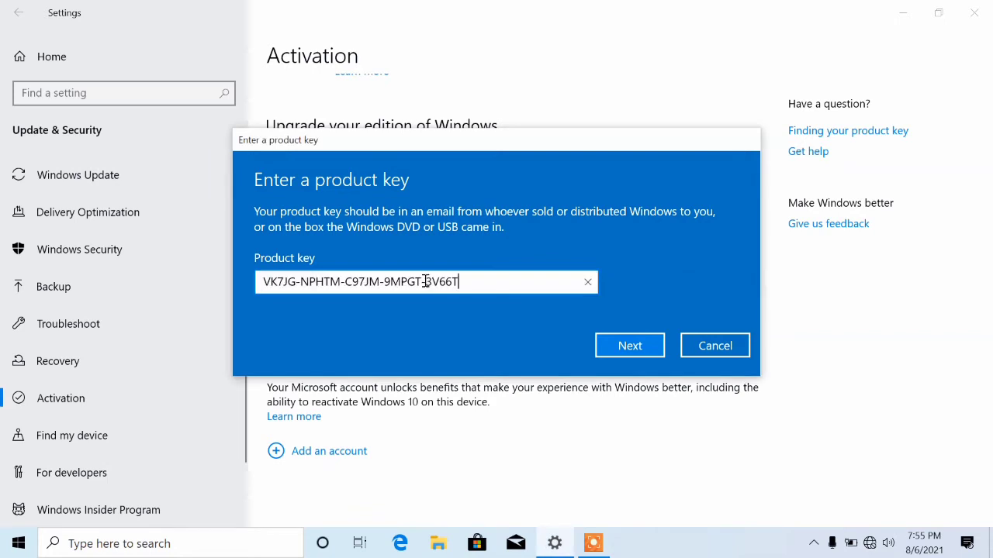
- Submit the product key and start the upgrade to Windows 10 Pro
left_click(637, 349)
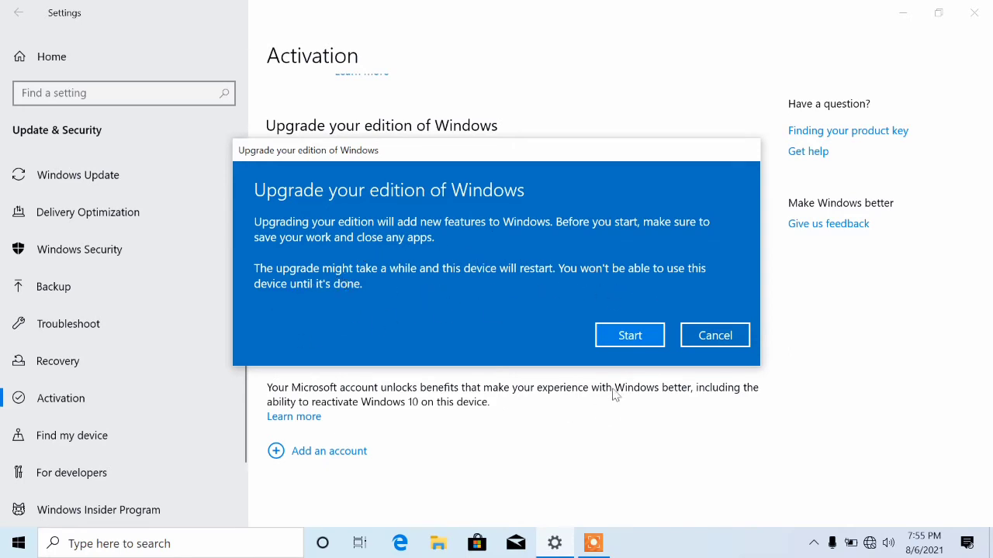
left_click(629, 342)
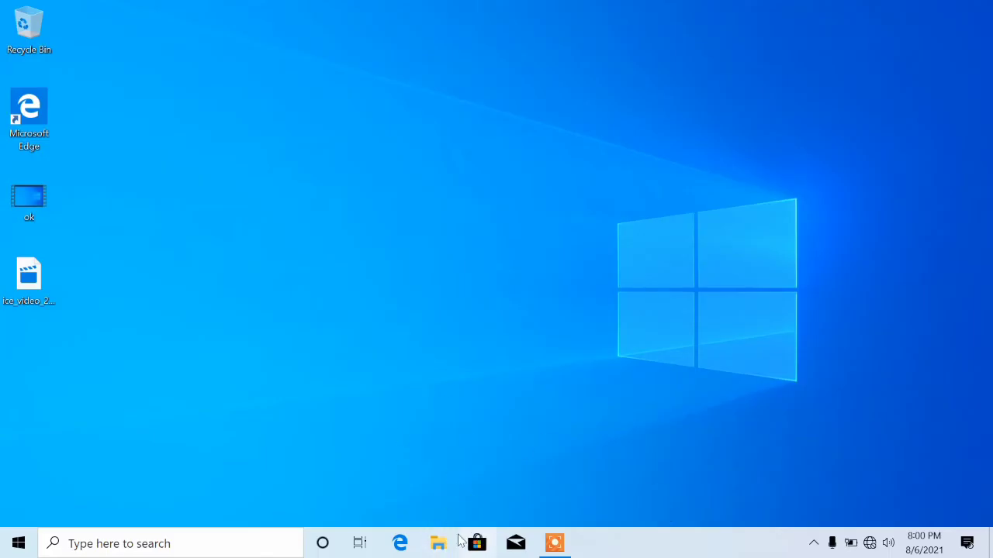
- Open This PC's System properties to check the Windows edition
left_click(439, 543)
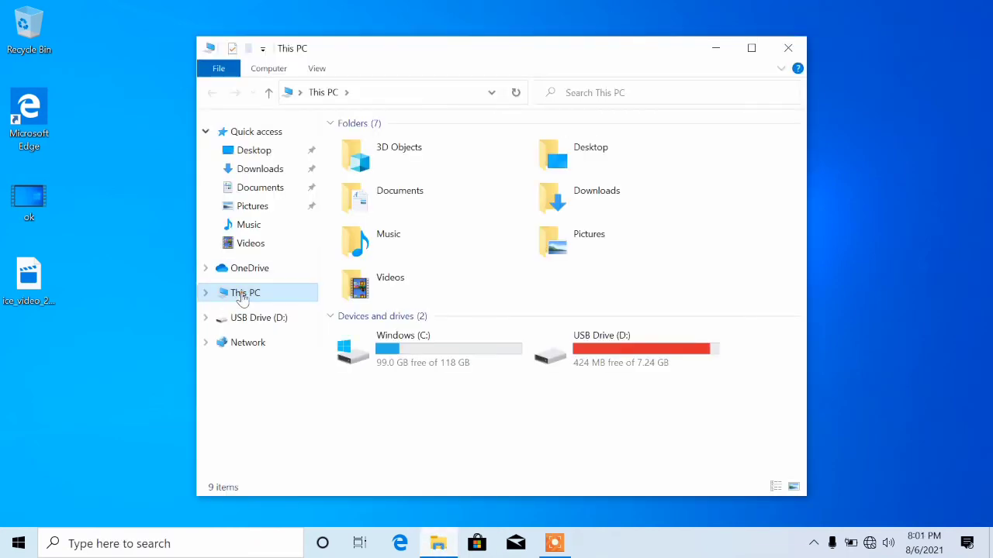
right_click(244, 295)
left_click(307, 500)
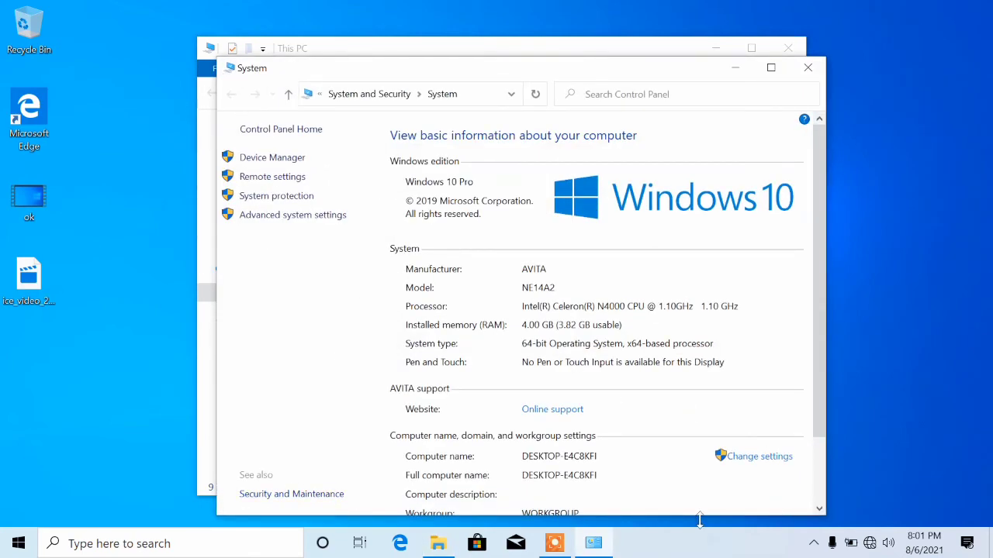
- Circle the Windows 10 Pro edition with the recorder's pen, erase it, and close System
left_click(566, 547)
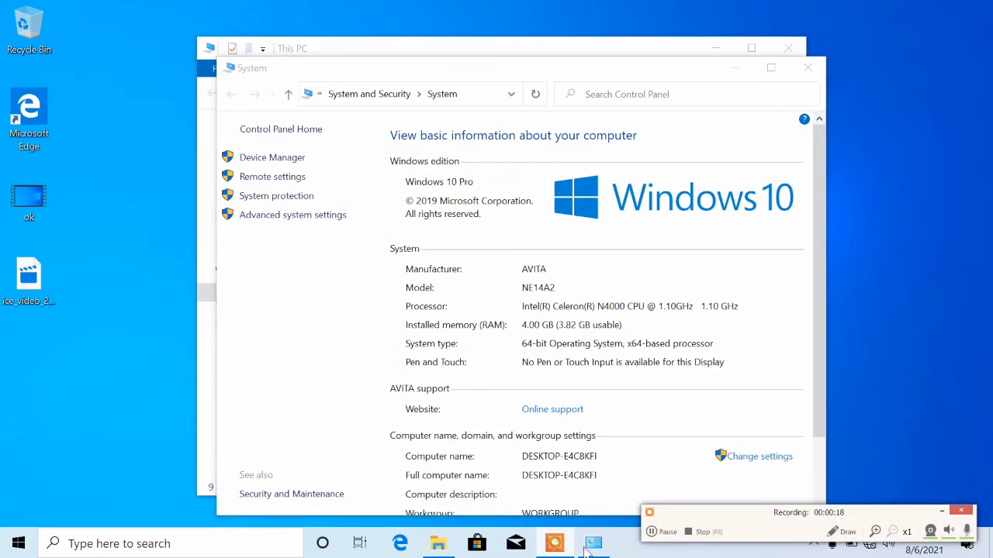
left_click(852, 540)
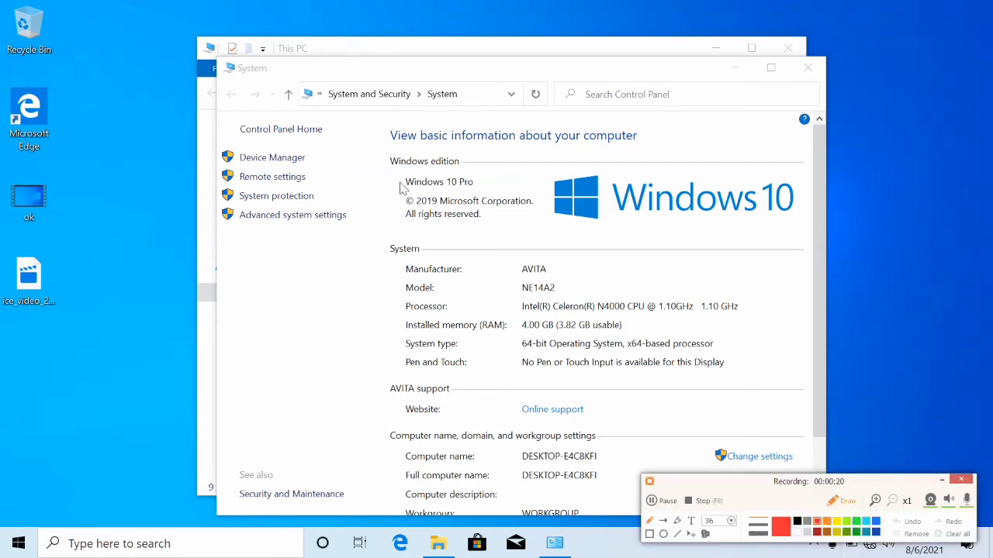
mouse_move(397, 196)
left_mouse_down()
mouse_move(454, 203)
mouse_move(493, 183)
mouse_move(448, 172)
mouse_move(396, 181)
left_mouse_up()
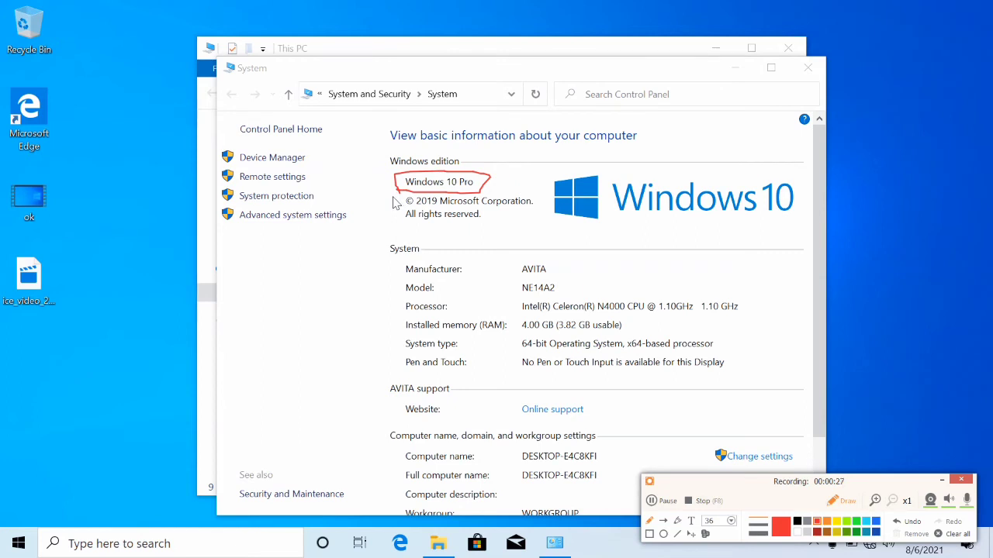
left_click(917, 521)
left_click(941, 481)
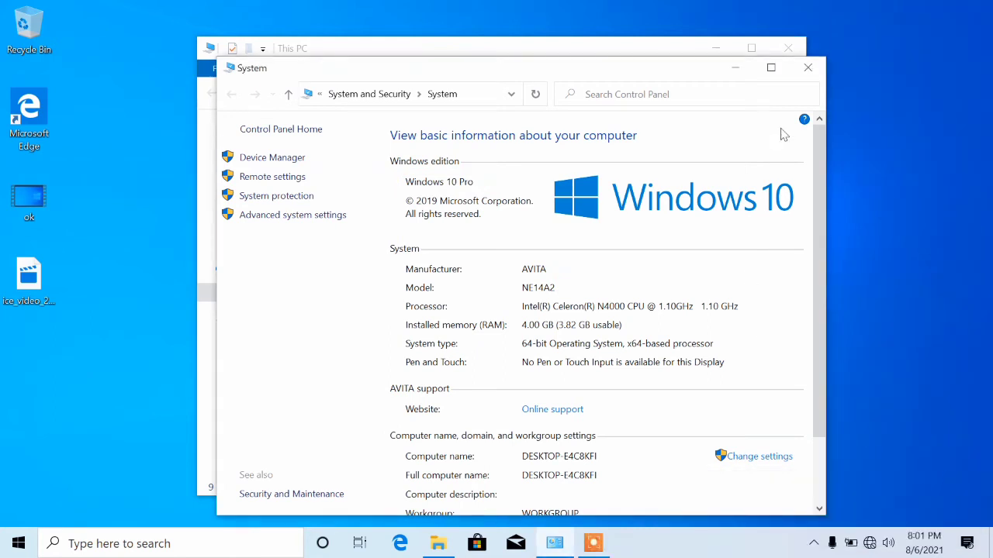
left_click(804, 69)
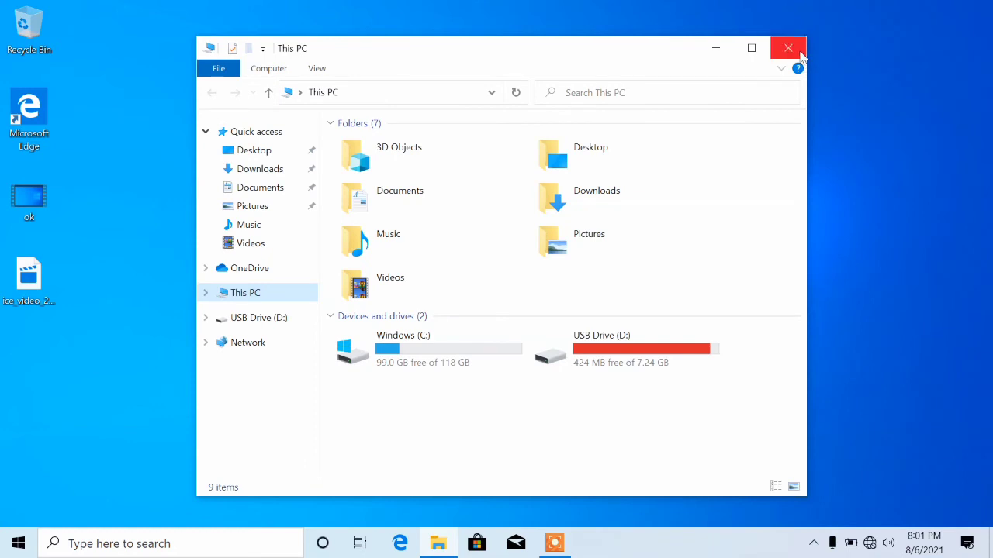
- Close the This PC File Explorer window
left_click(799, 51)
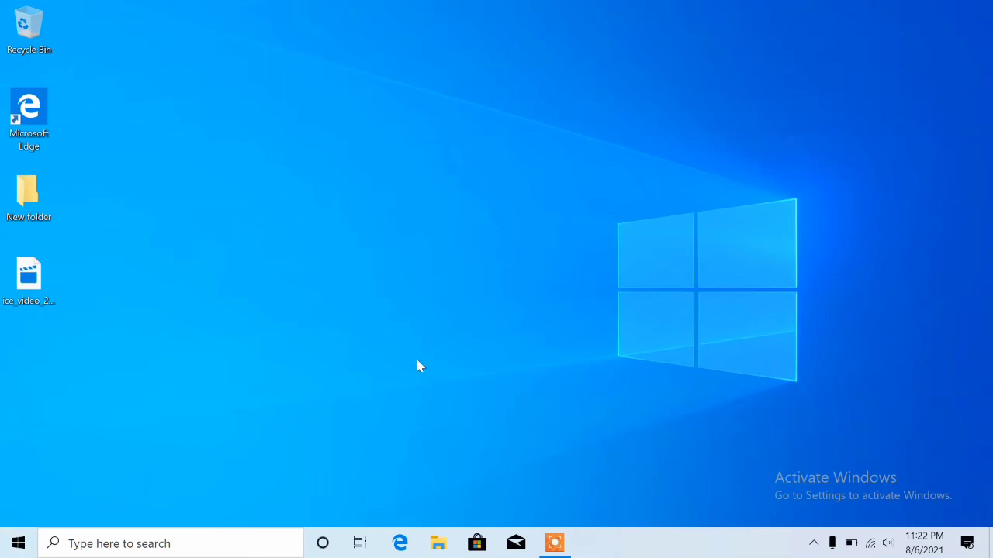
- Open Settings maximized and go to Update & Security > Activation to view the edition
left_click(22, 545)
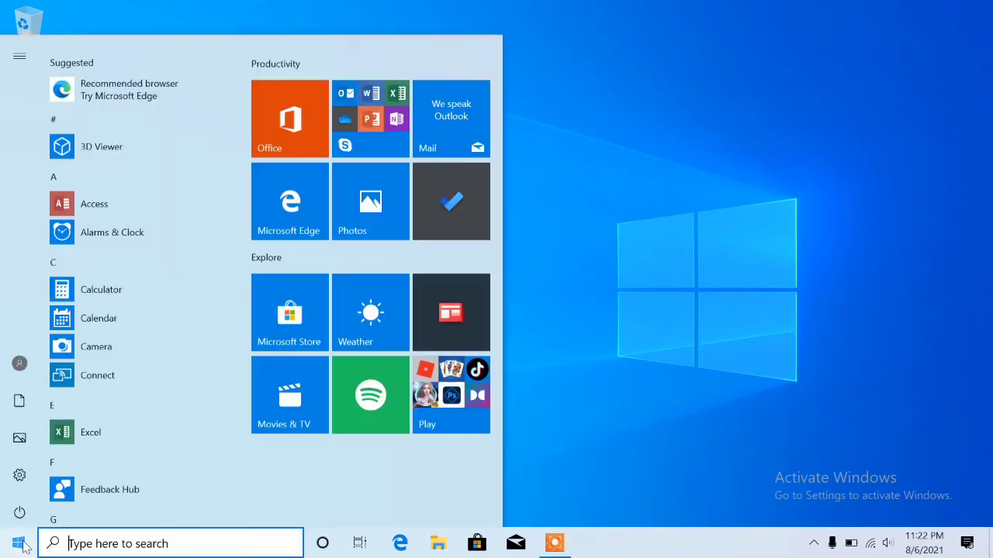
mouse_move(60, 476)
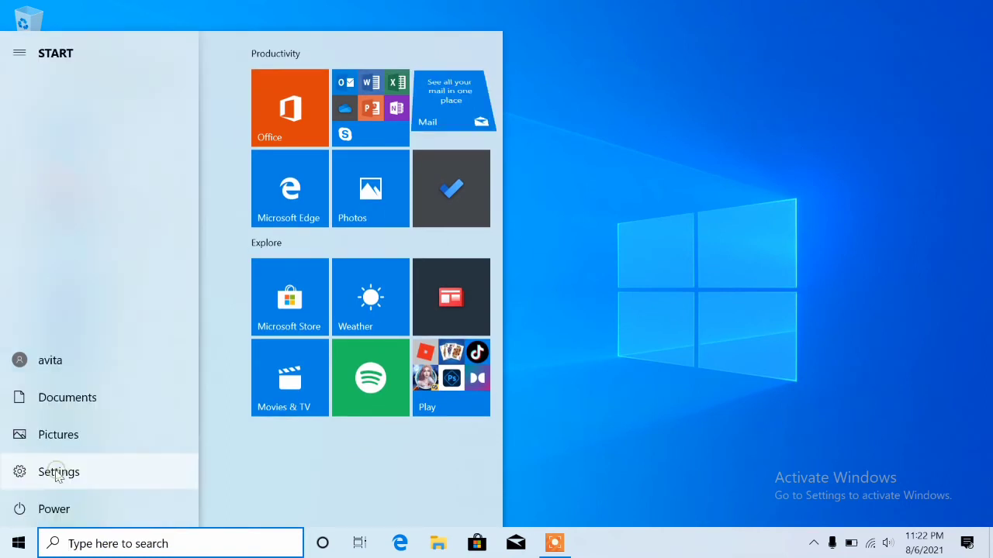
left_click(60, 476)
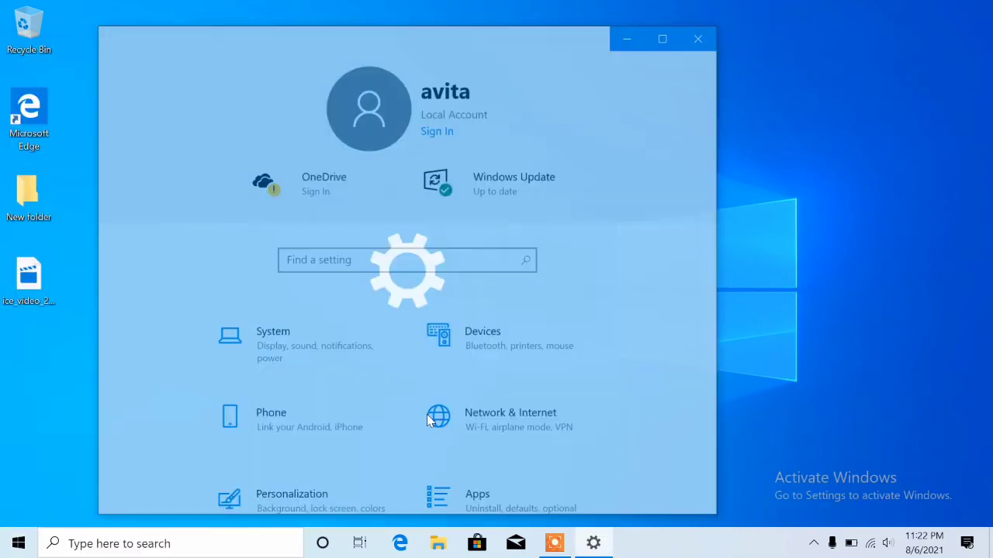
left_click(664, 38)
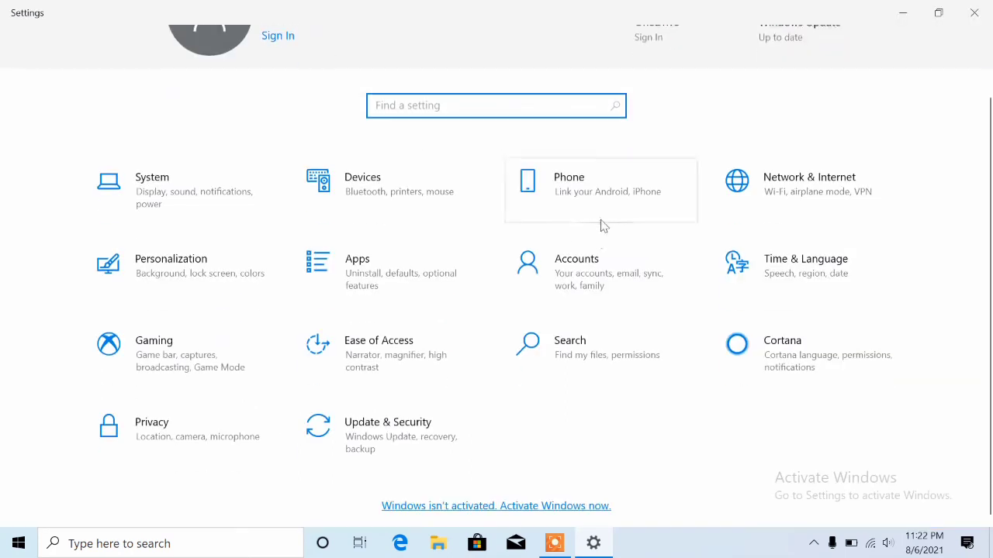
left_click(378, 447)
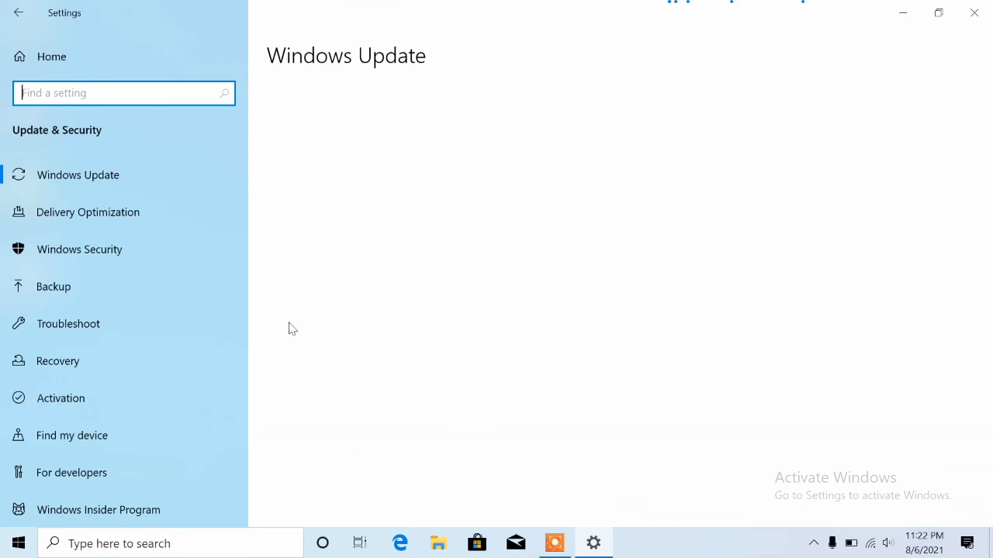
left_click(67, 396)
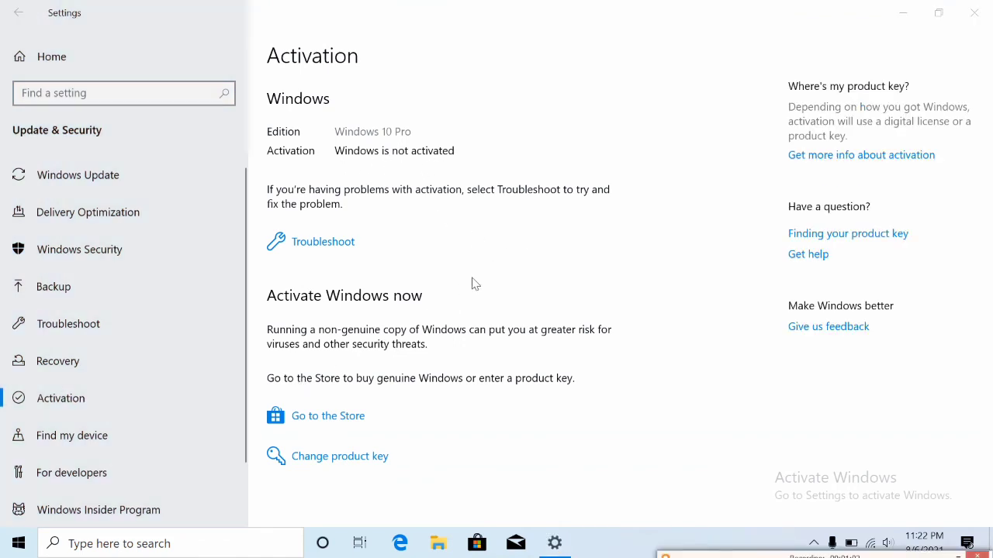
- Mark the not-activated status in red, erase it, close the recorder toolbar and Settings
mouse_move(352, 165)
left_mouse_down()
mouse_move(469, 159)
mouse_move(439, 142)
mouse_move(329, 150)
mouse_move(334, 160)
left_mouse_up()
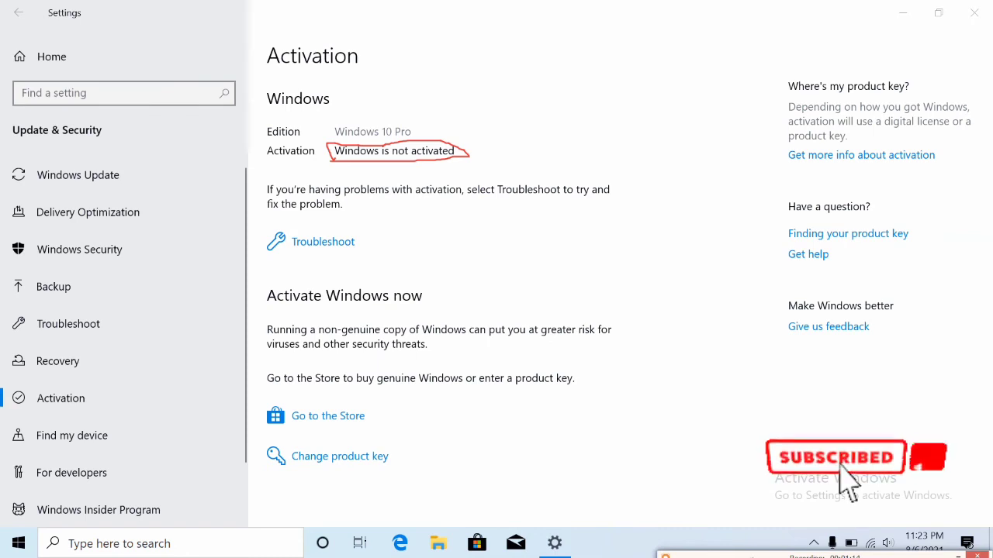
mouse_move(884, 527)
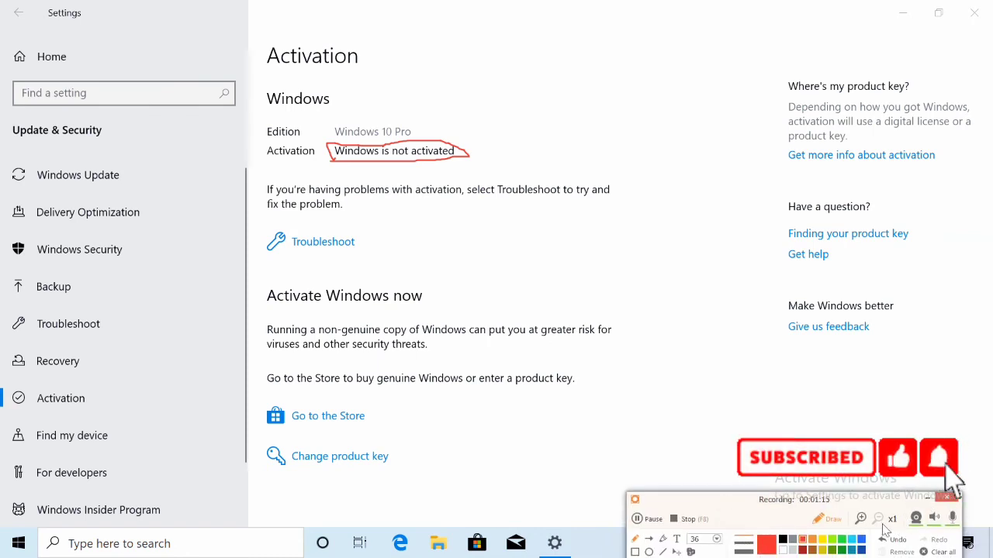
left_click(896, 539)
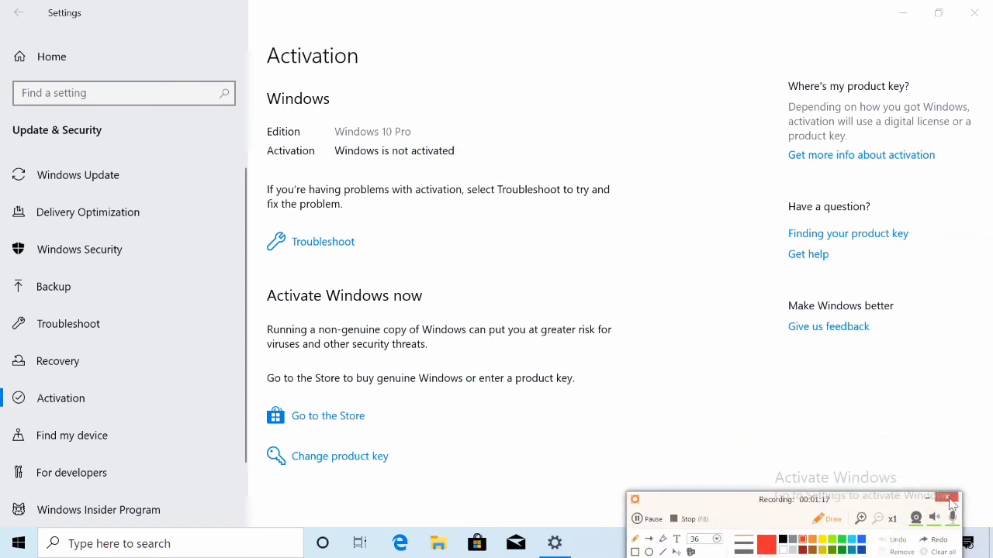
left_click(952, 501)
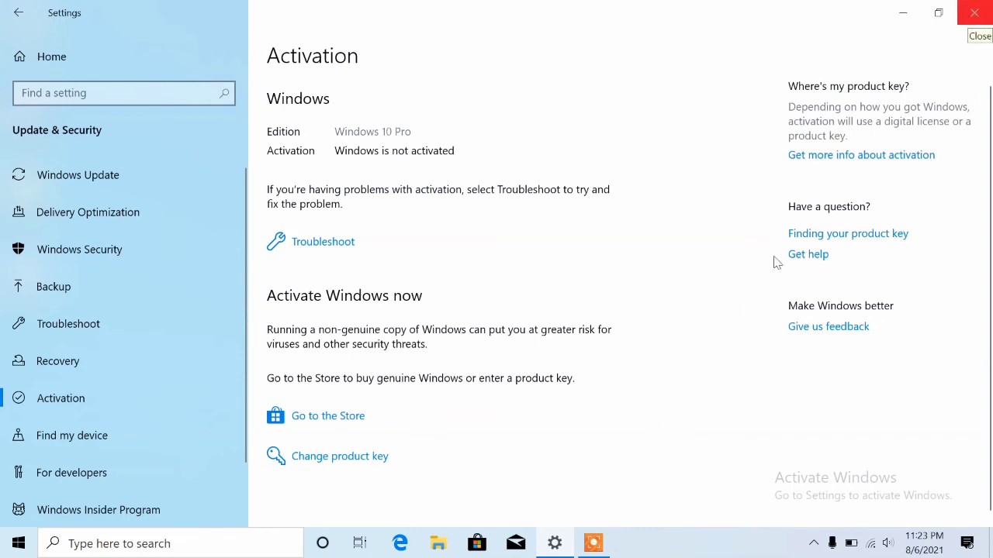
left_click(974, 12)
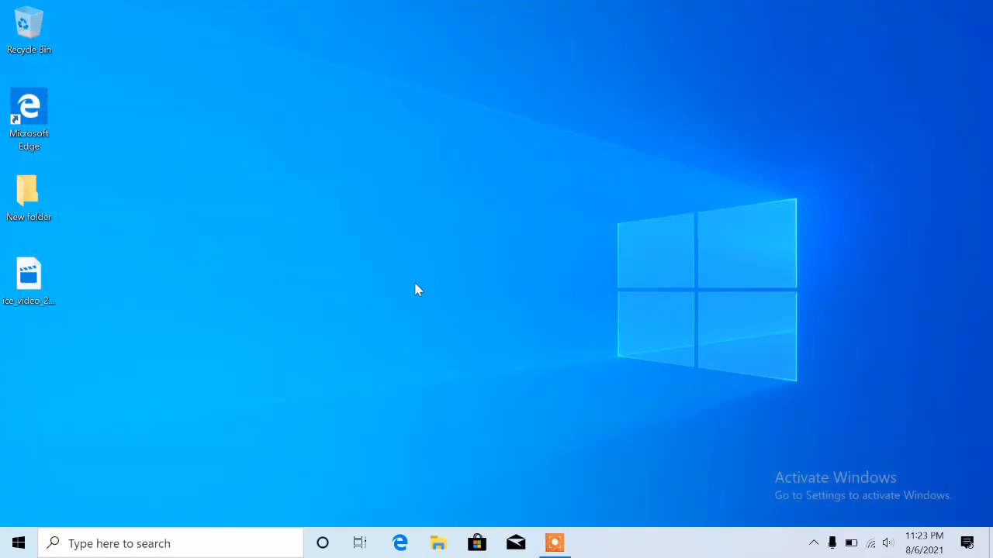
mouse_move(552, 546)
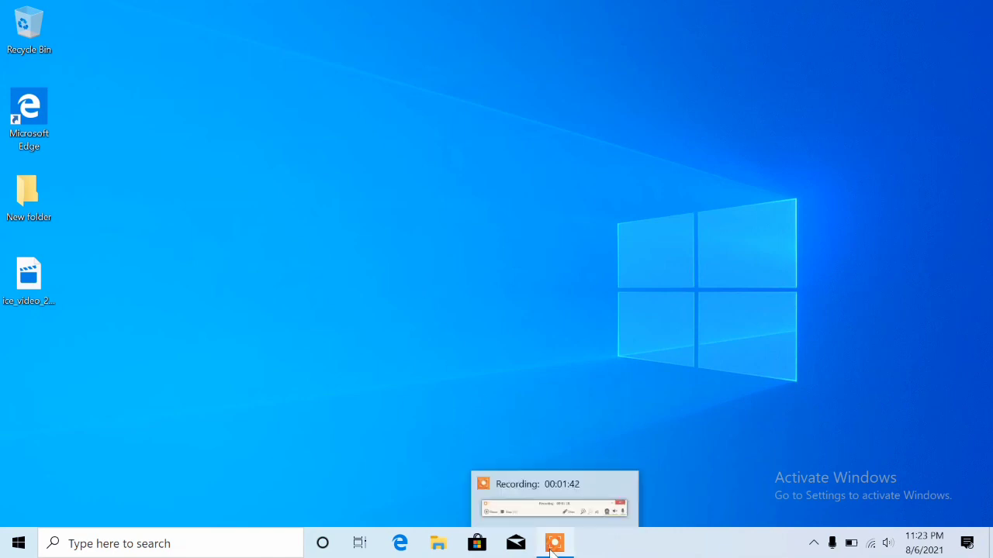